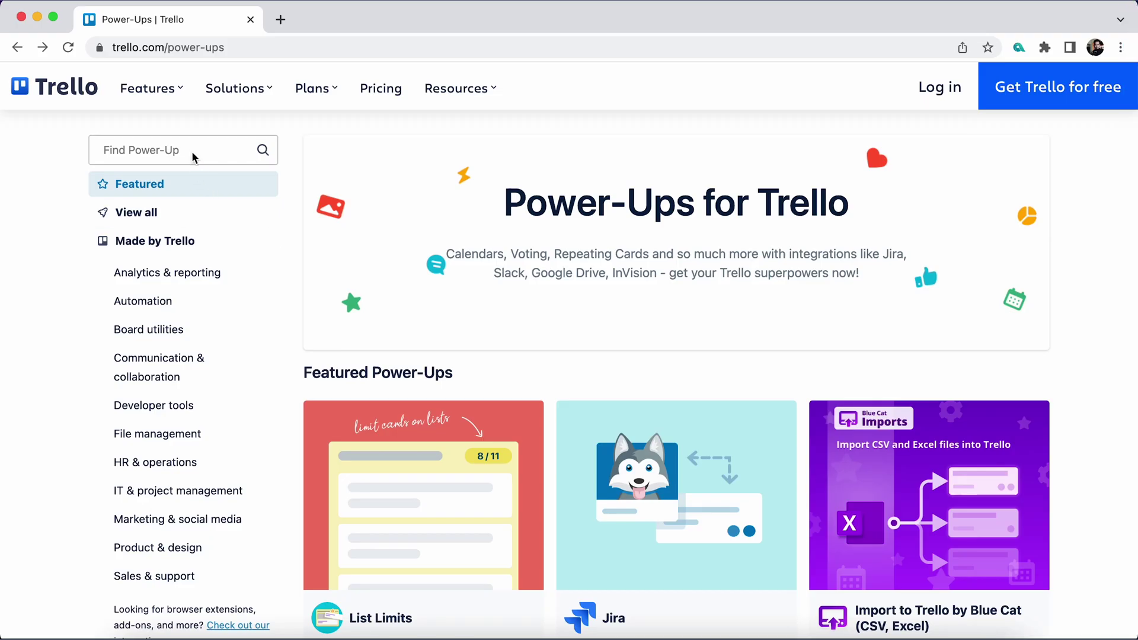
# Search the Power-Ups directory for 'applo' and open Trello Time Tracking by Apploye
pyautogui.click(194, 157)
pyautogui.write('applo')
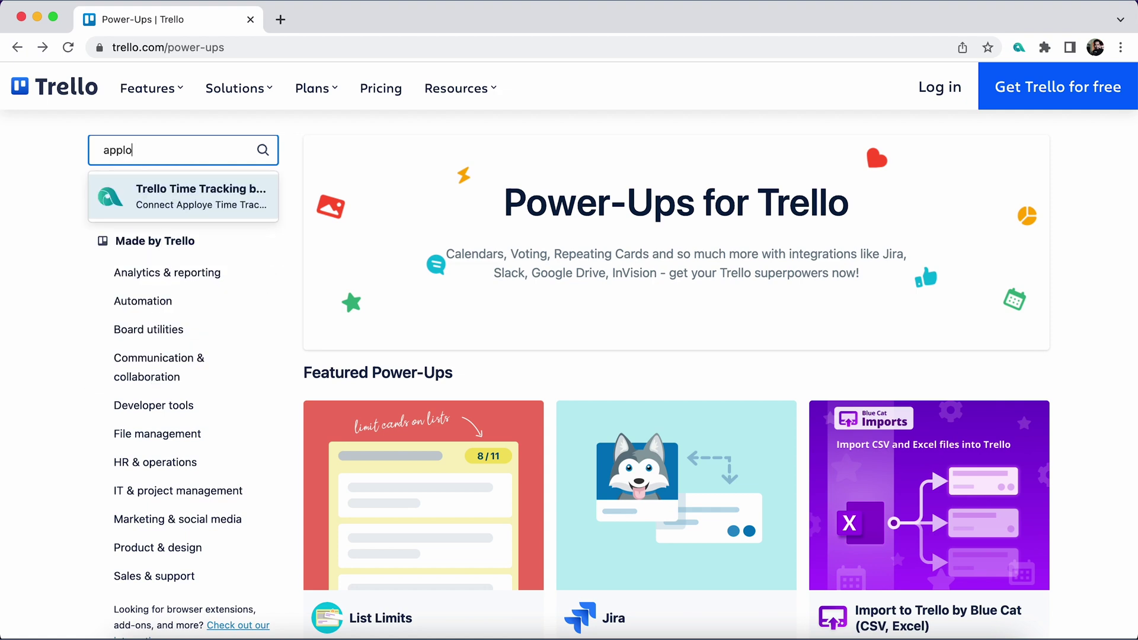
pyautogui.click(182, 195)
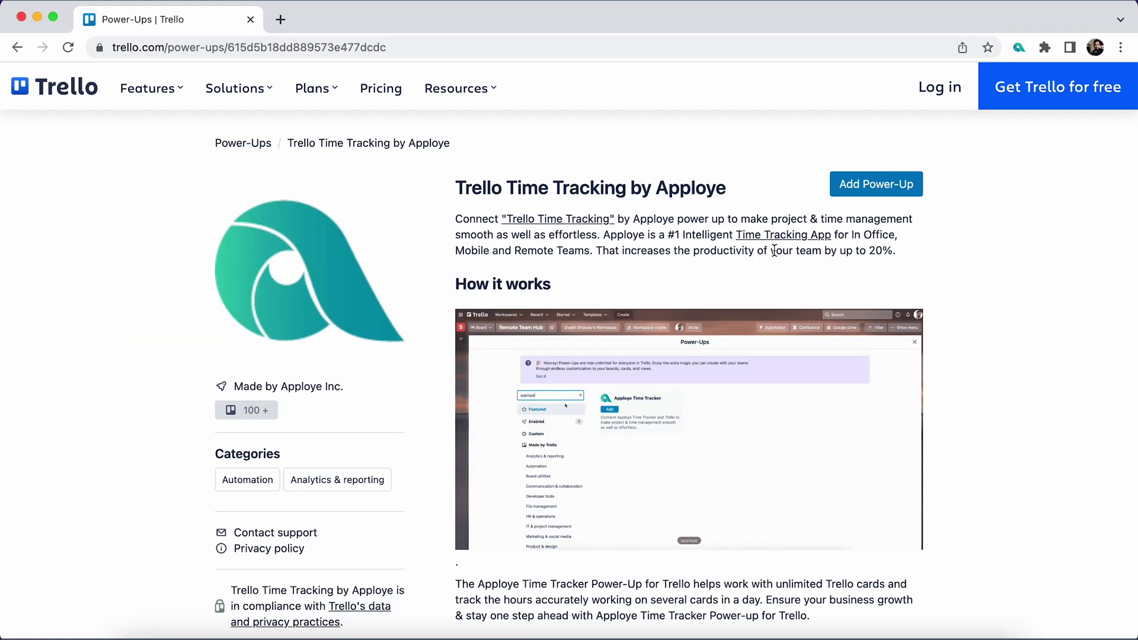